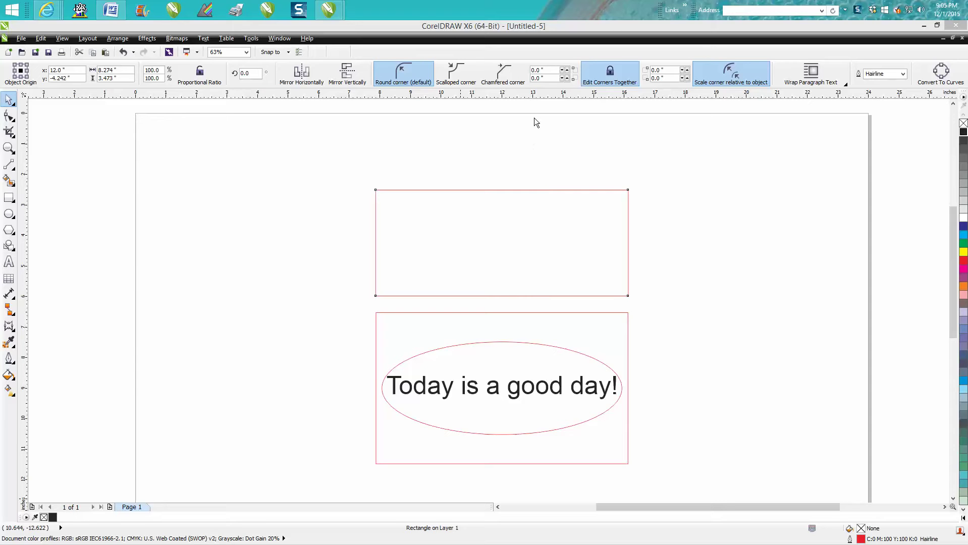
# Enter 0.001 inch as the Nudge distance, then reselect the upper rectangle
pyautogui.click(529, 195)
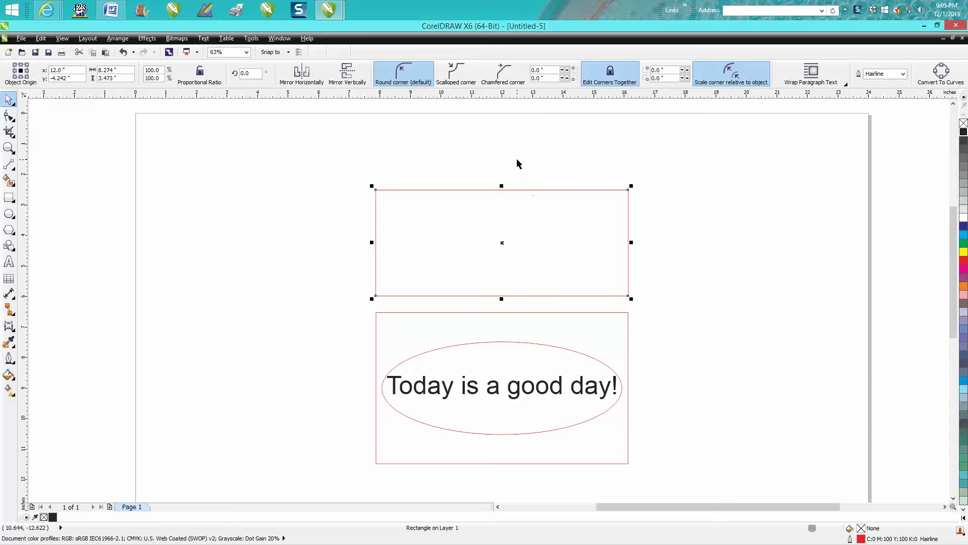
pyautogui.click(516, 163)
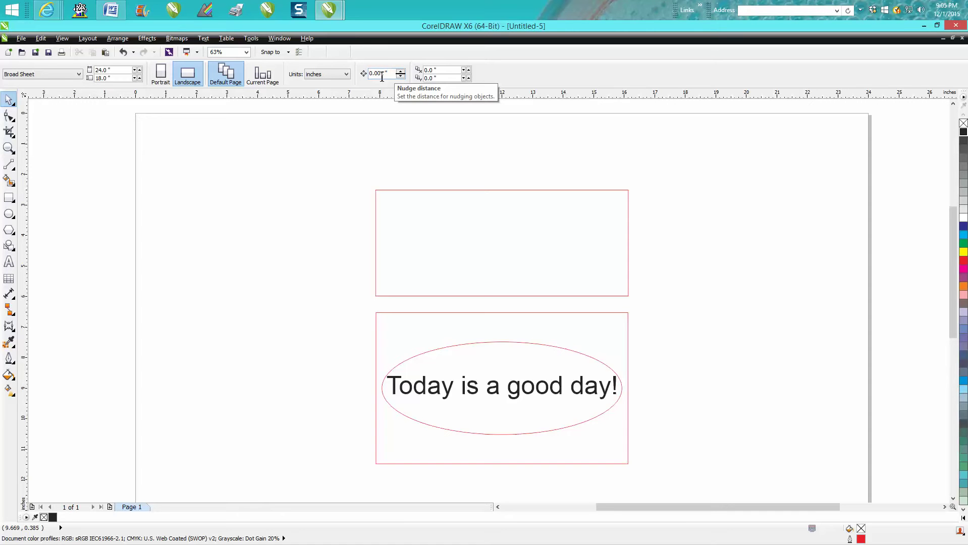
pyautogui.write('1')
pyautogui.press('Return')
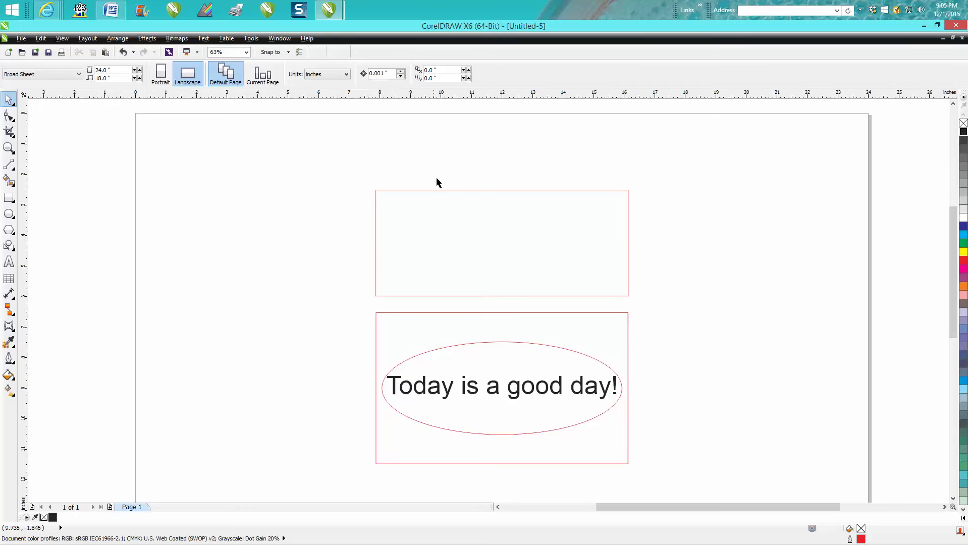
pyautogui.click(447, 190)
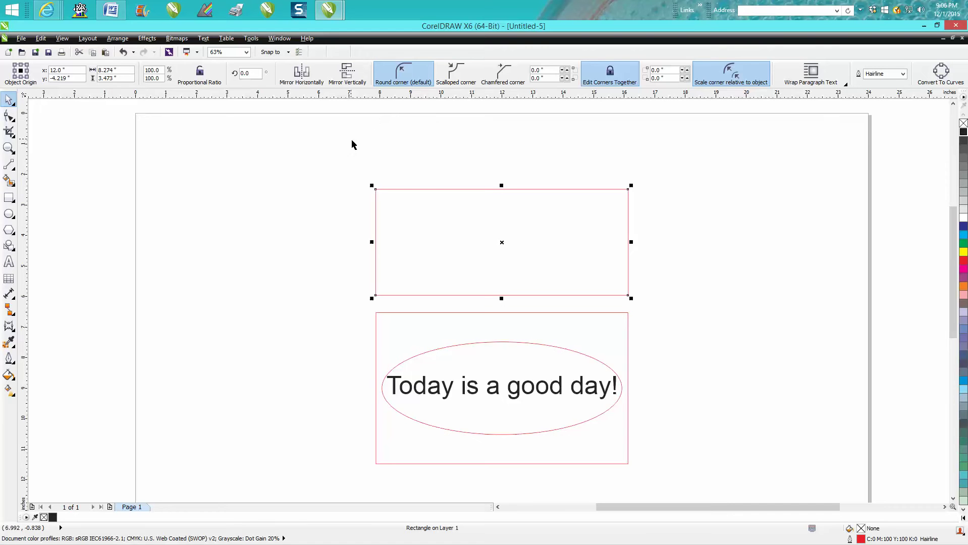
# Set the nudge distance to 2.0 inches and nudge the upper rectangle up once
pyautogui.doubleClick(500, 216)
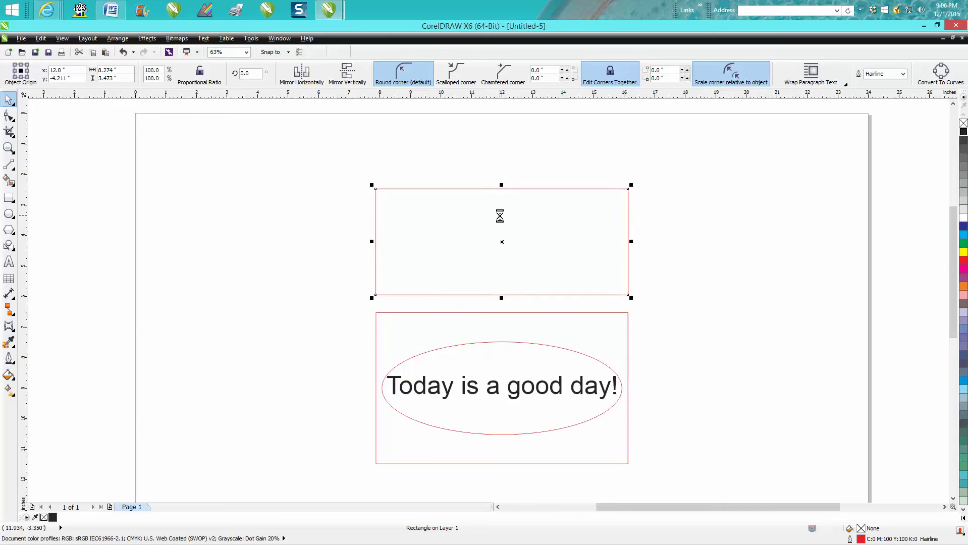
pyautogui.click(470, 178)
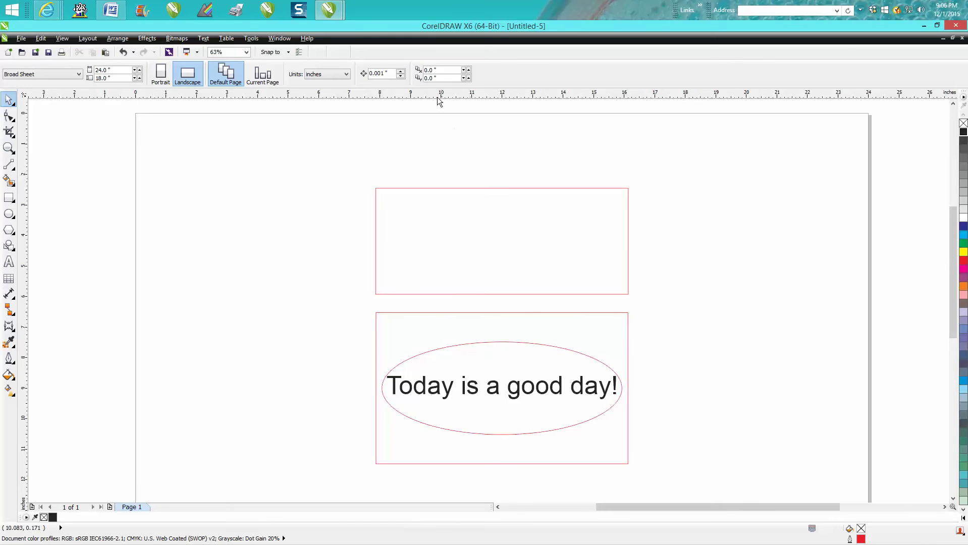
pyautogui.doubleClick(382, 74)
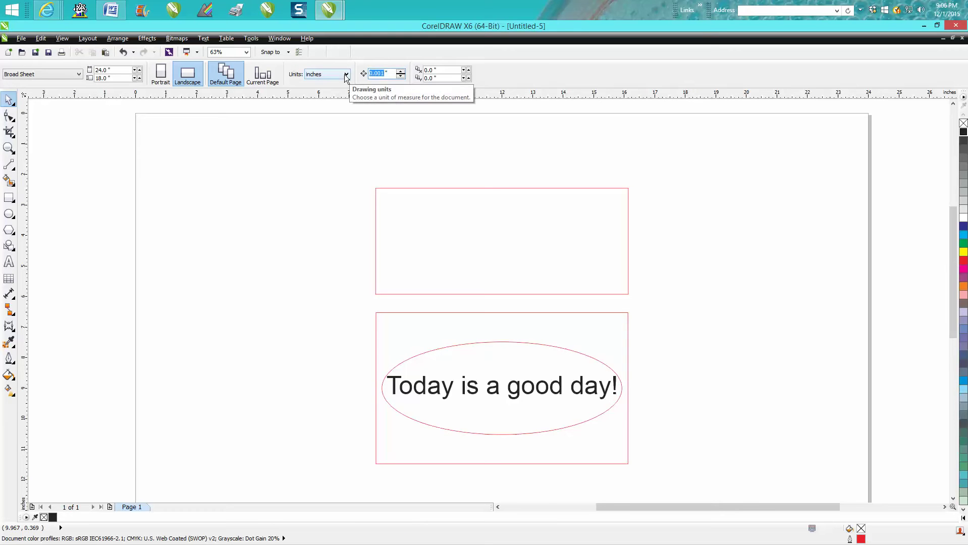
pyautogui.write('2')
pyautogui.press('Return')
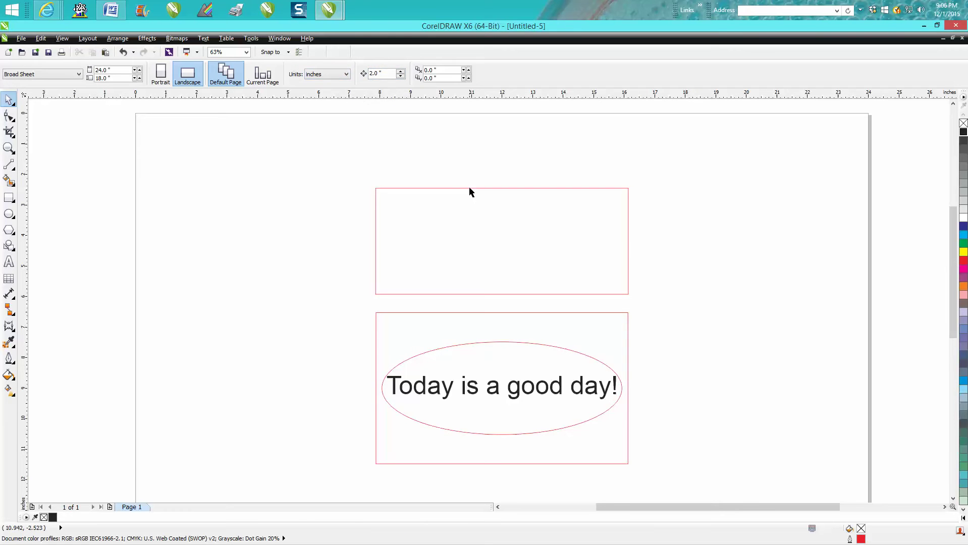
pyautogui.click(493, 195)
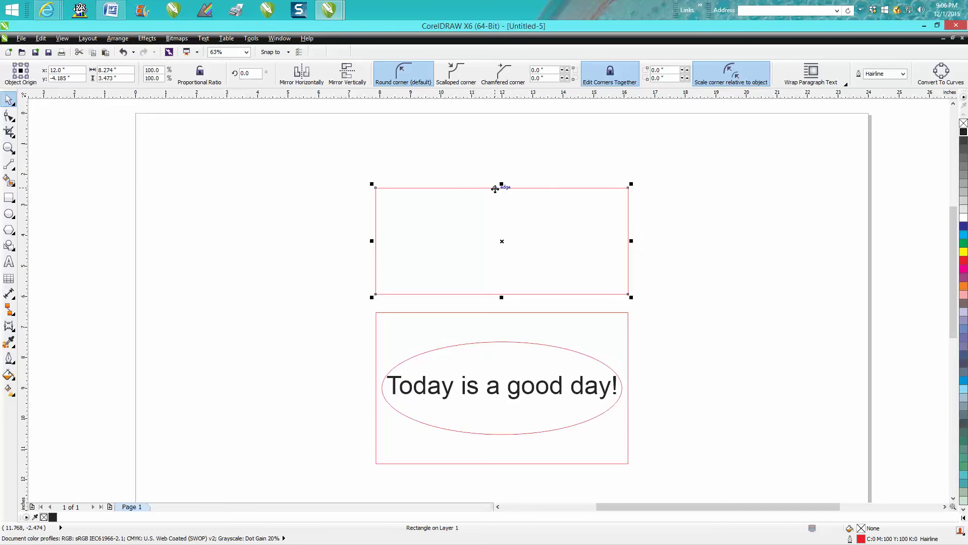
pyautogui.press('Up')
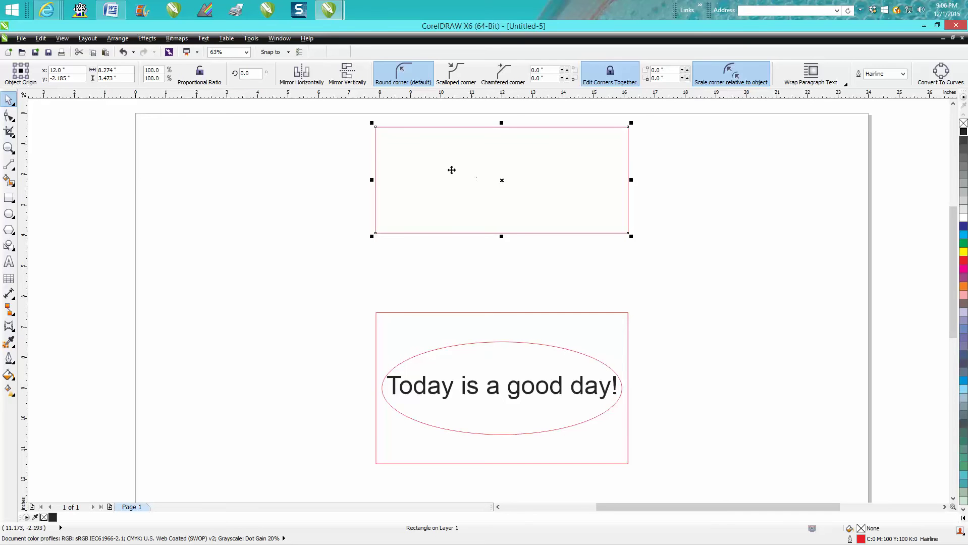
# Deselect and begin resetting the nudge distance to 0.001 inch
pyautogui.click(350, 146)
pyautogui.click(376, 74)
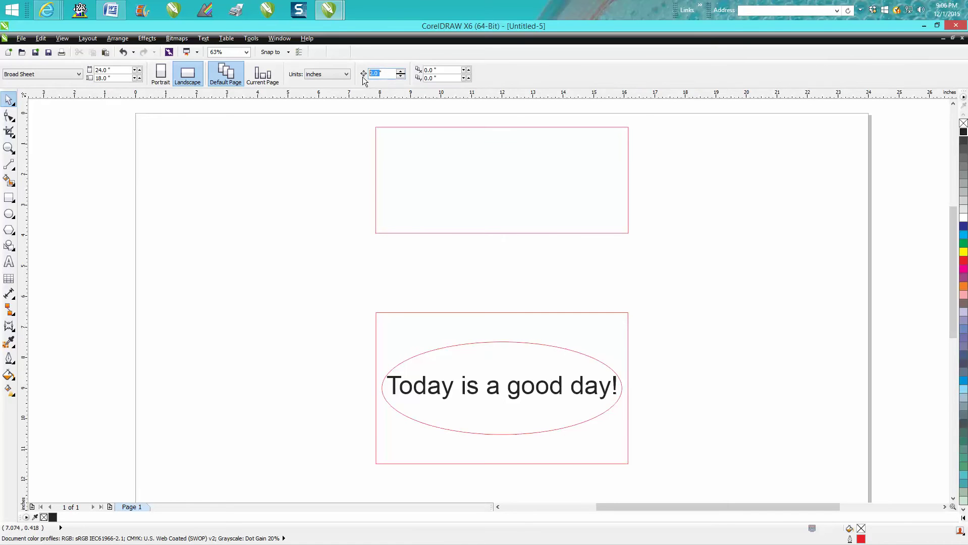
pyautogui.press('BackSpace')
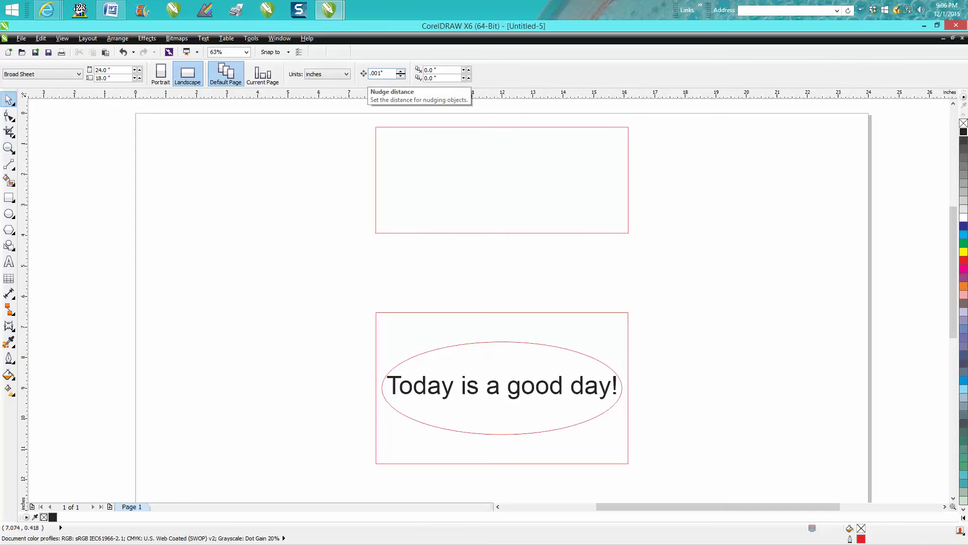
# Ctrl-drag the upper rectangle vertically until its top snaps to the page's top edge
pyautogui.click(501, 129)
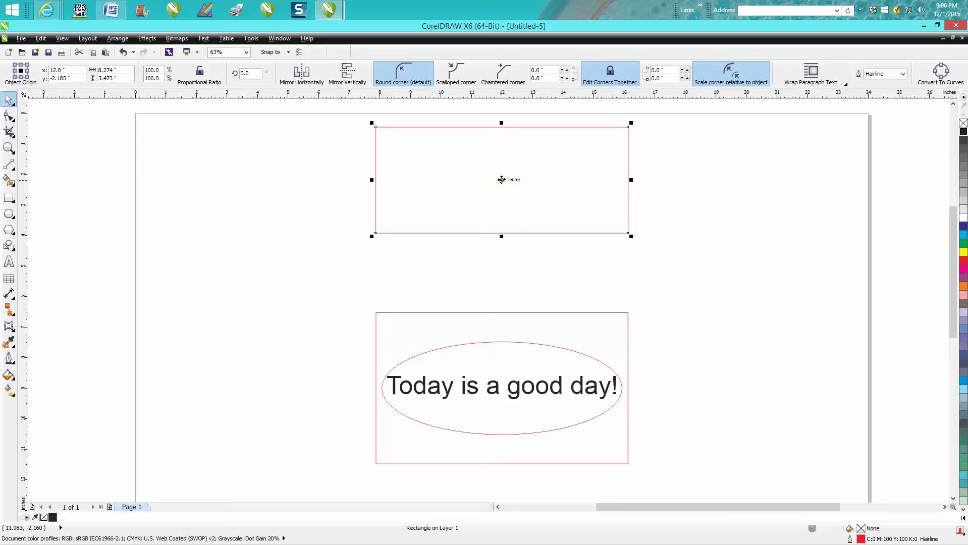
pyautogui.moveTo(501, 180); pyautogui.dragTo(507, 174)
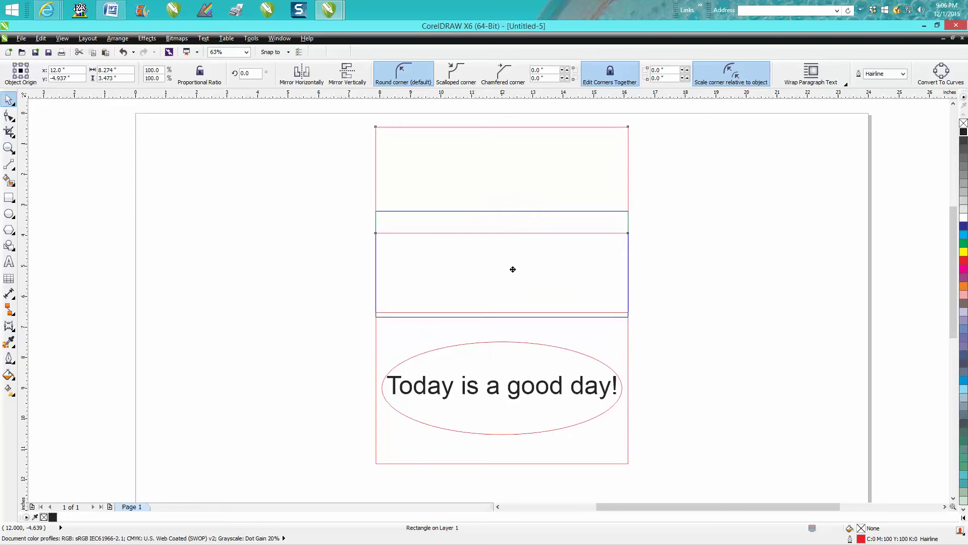
pyautogui.moveTo(507, 175)
pyautogui.mouseDown()
pyautogui.moveTo(515, 212)
pyautogui.moveTo(651, 194)
pyautogui.moveTo(468, 187)
pyautogui.mouseUp()
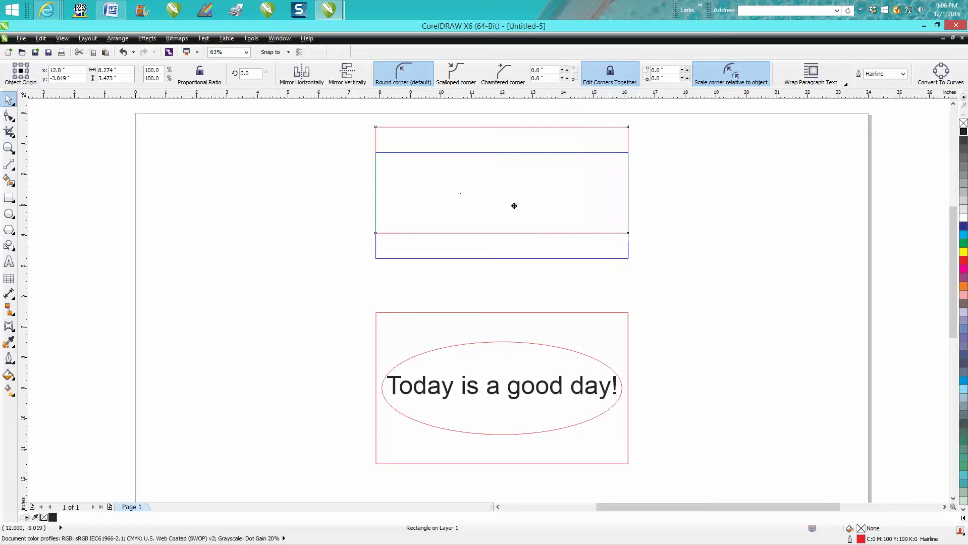
pyautogui.moveTo(469, 187)
pyautogui.mouseDown()
pyautogui.moveTo(500, 183)
pyautogui.moveTo(501, 165)
pyautogui.mouseUp()
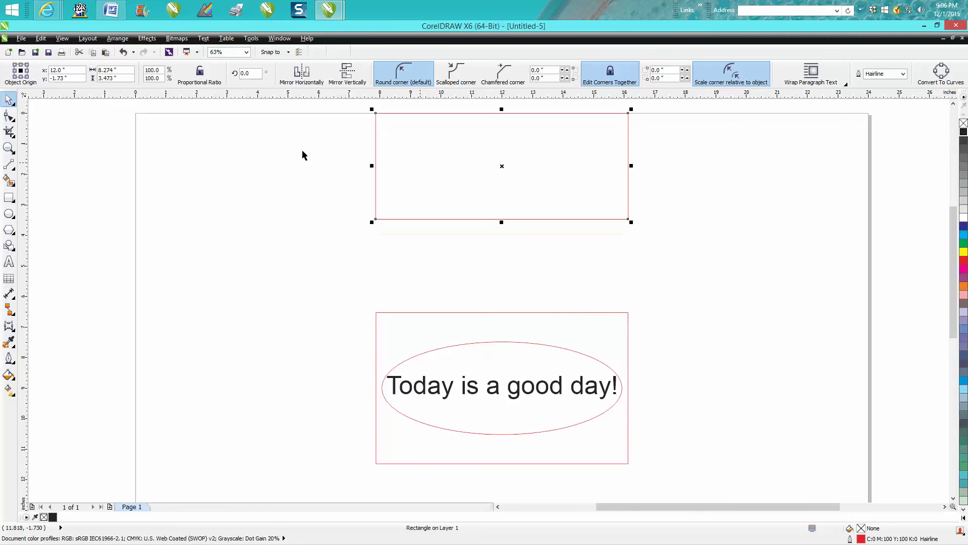
pyautogui.click(9, 149)
# Zoom in on the rectangle's top-left corner and nudge it down two steps
pyautogui.moveTo(367, 110); pyautogui.dragTo(426, 124)
pyautogui.click(9, 99)
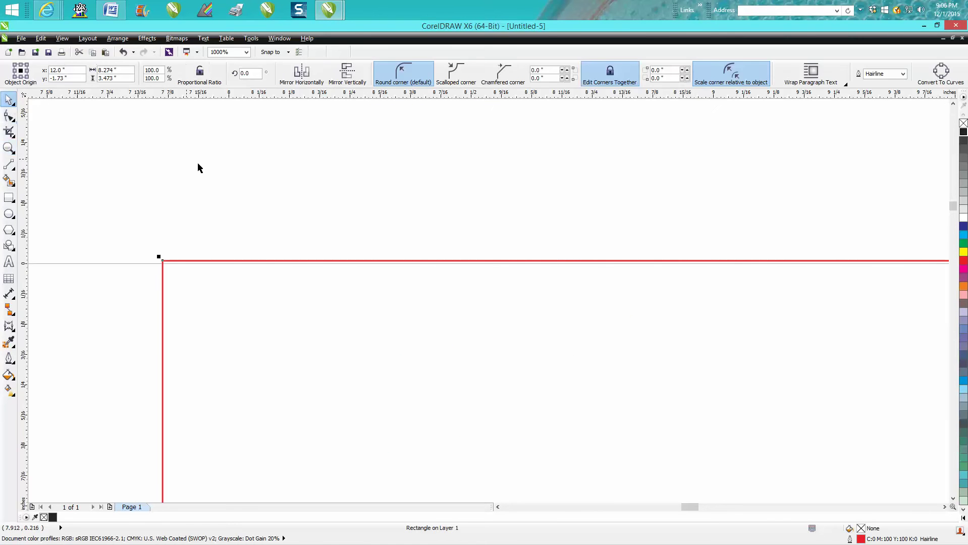
pyautogui.press('Down')
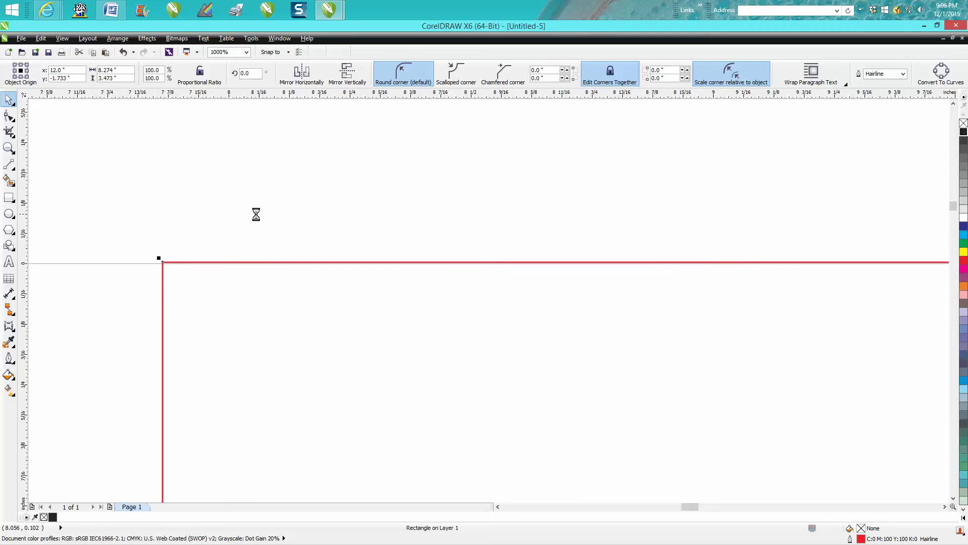
pyautogui.press('Down')
pyautogui.press('Down')
pyautogui.press('Down')
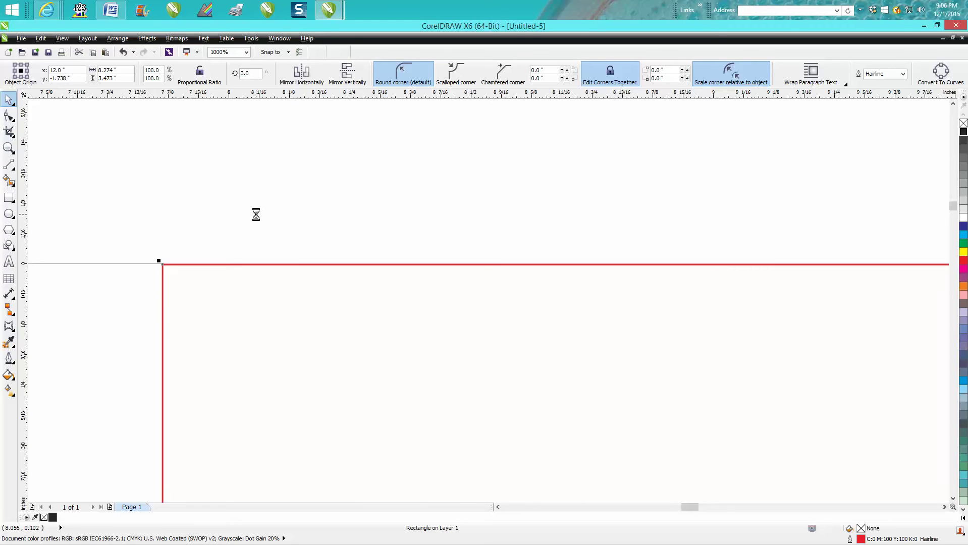
# Zoom out to the whole page and drag the rectangle off the page to the right
pyautogui.hotkey('shift', 'F4')
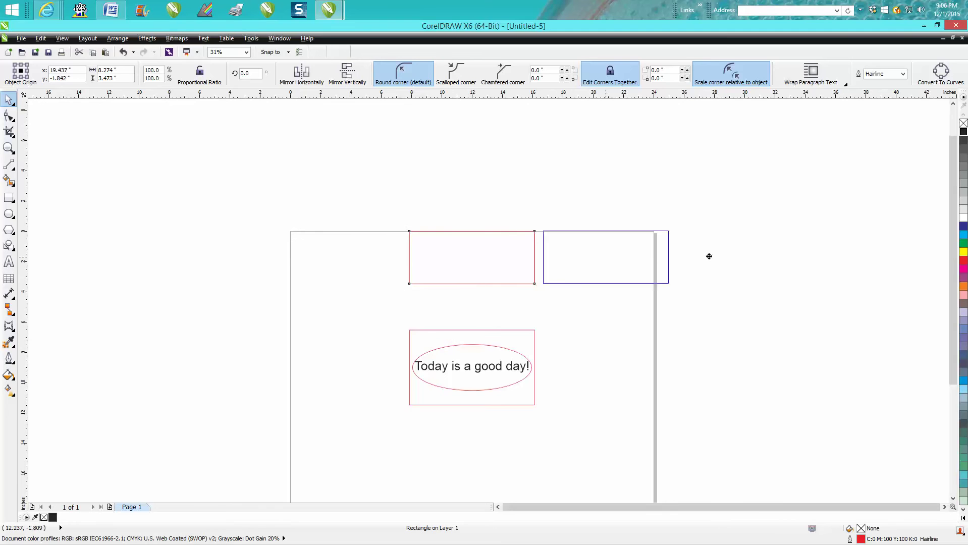
pyautogui.moveTo(472, 259); pyautogui.dragTo(803, 261)
pyautogui.click(476, 340)
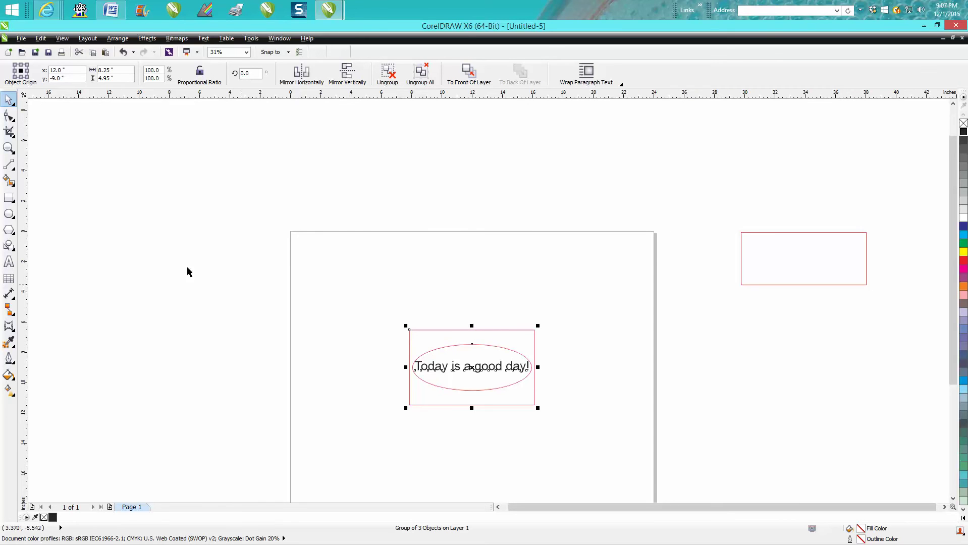
# Zoom in on the text group and trial-move the ellipse up, then back
pyautogui.click(10, 150)
pyautogui.moveTo(396, 313); pyautogui.dragTo(566, 421)
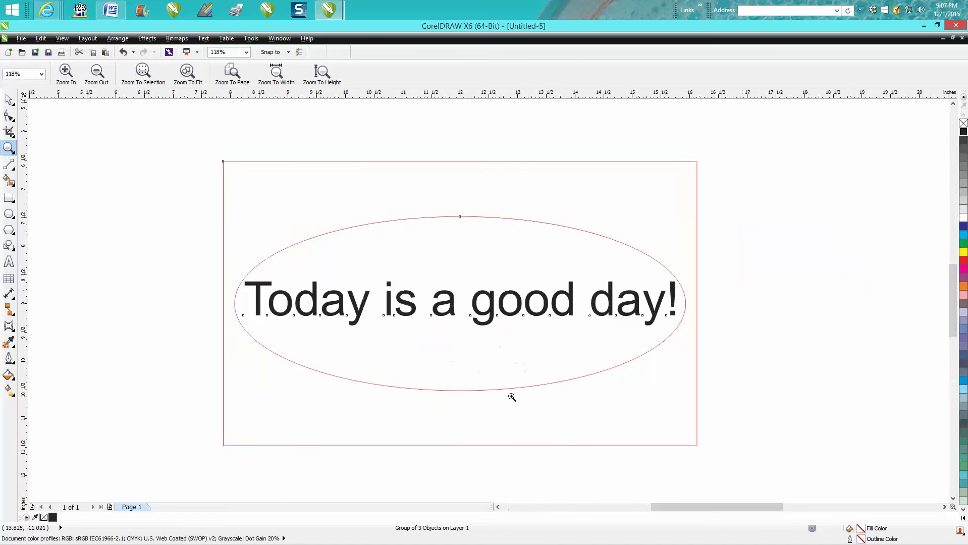
pyautogui.click(10, 99)
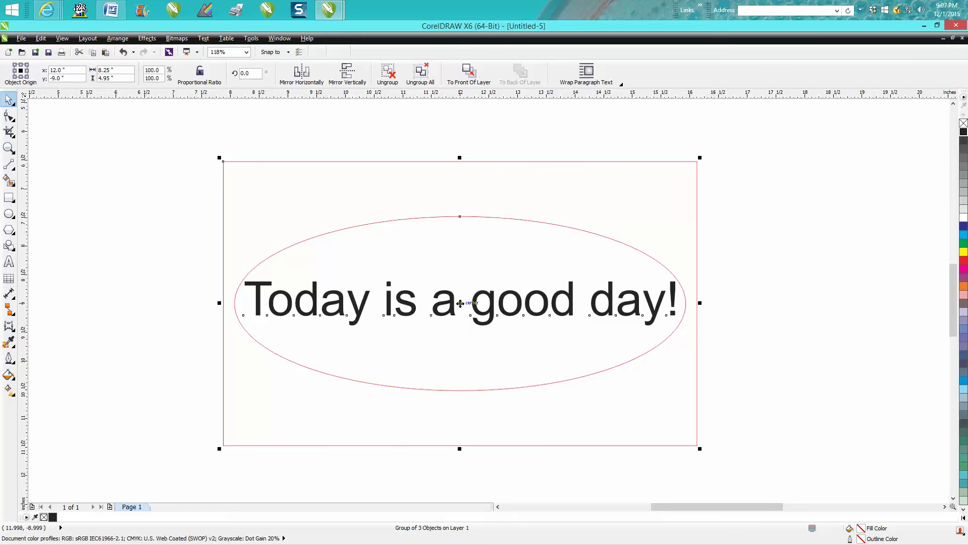
pyautogui.keyDown('ctrl'); pyautogui.click(460, 303); pyautogui.keyUp('ctrl')
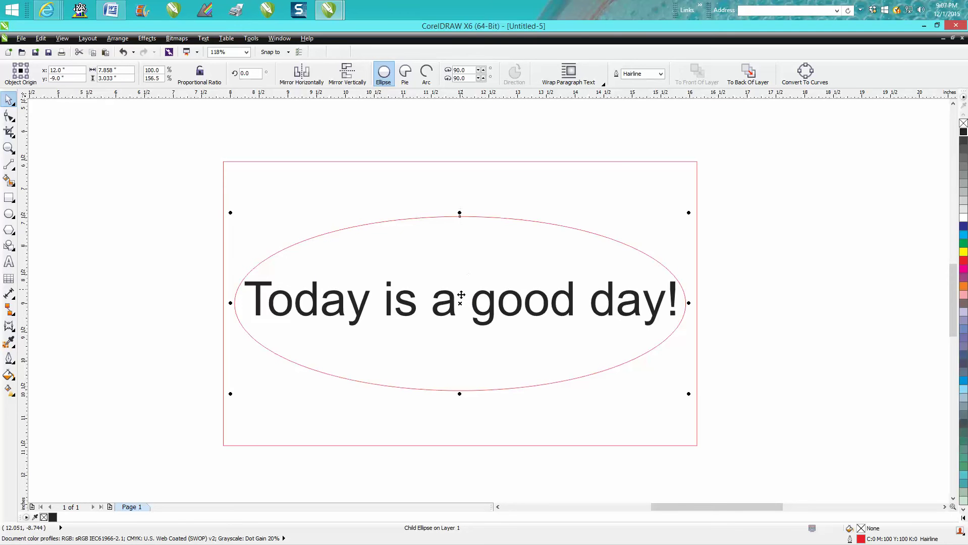
pyautogui.moveTo(459, 295); pyautogui.dragTo(468, 231)
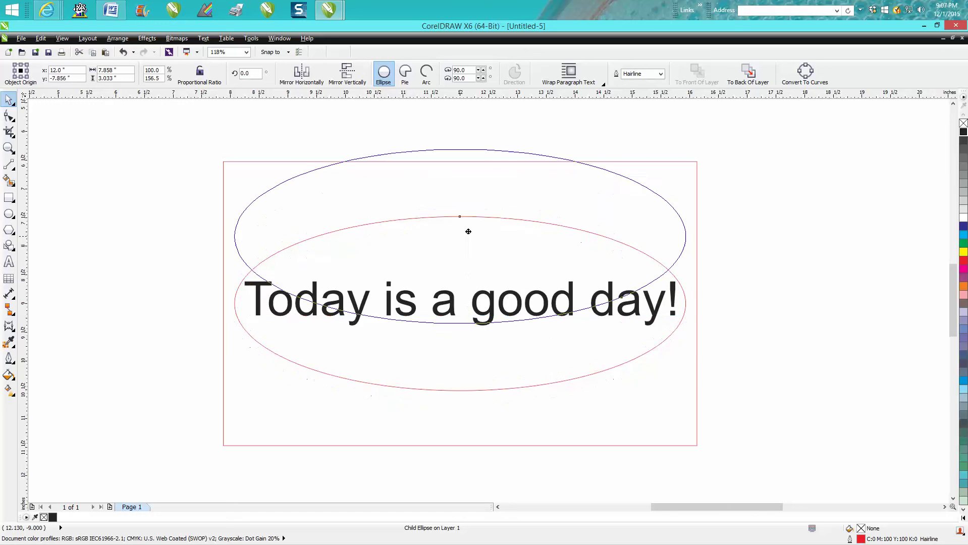
pyautogui.moveTo(469, 231)
pyautogui.mouseDown()
pyautogui.moveTo(527, 330)
pyautogui.moveTo(472, 317)
pyautogui.moveTo(469, 305)
pyautogui.mouseUp()
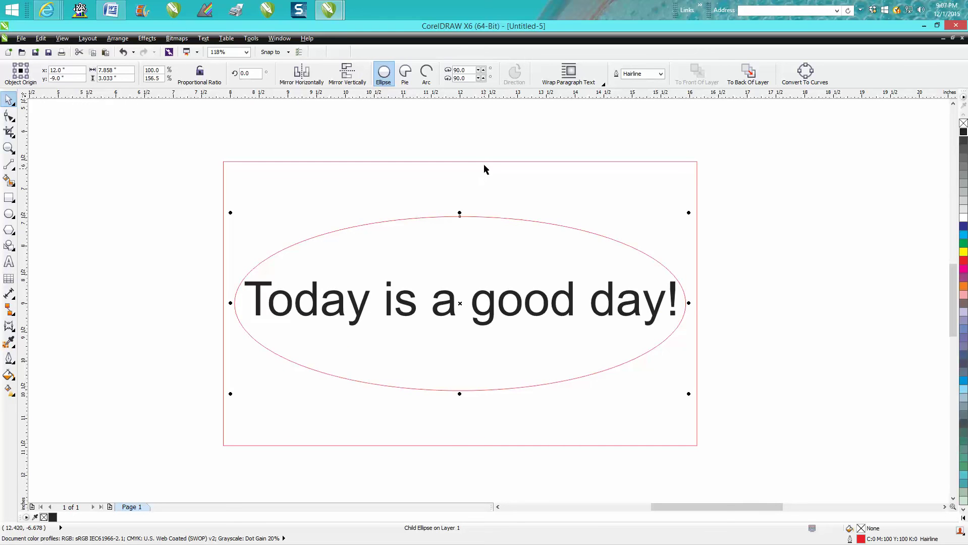
# Try moving the group and its inner rectangle left, then undo the rectangle's move
pyautogui.moveTo(484, 162)
pyautogui.mouseDown()
pyautogui.moveTo(497, 177)
pyautogui.moveTo(515, 168)
pyautogui.mouseUp()
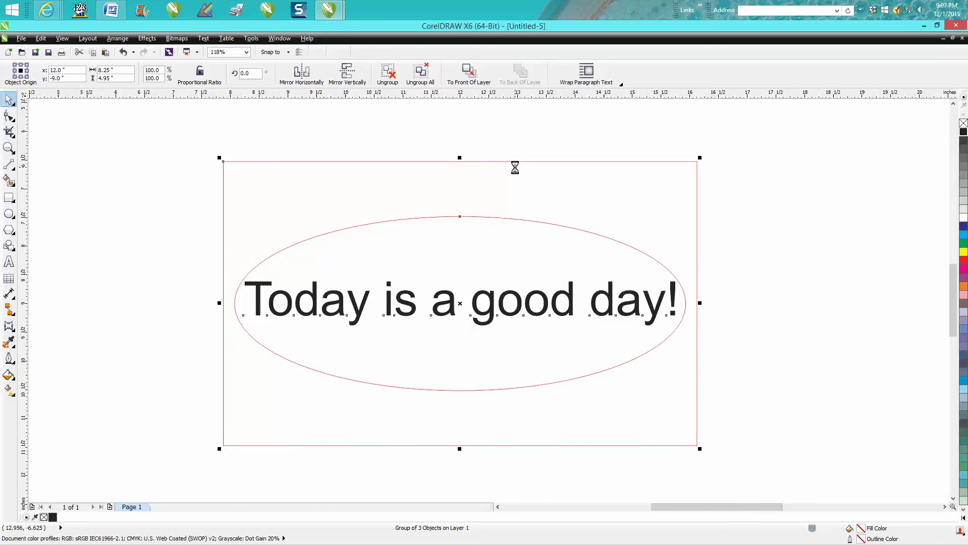
pyautogui.keyDown('ctrl'); pyautogui.click(460, 304); pyautogui.keyUp('ctrl')
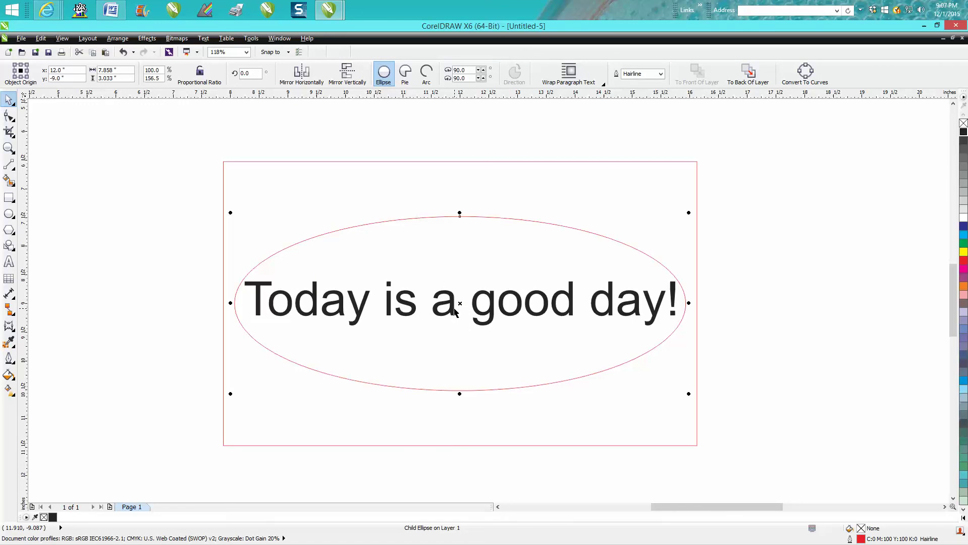
pyautogui.click(455, 307)
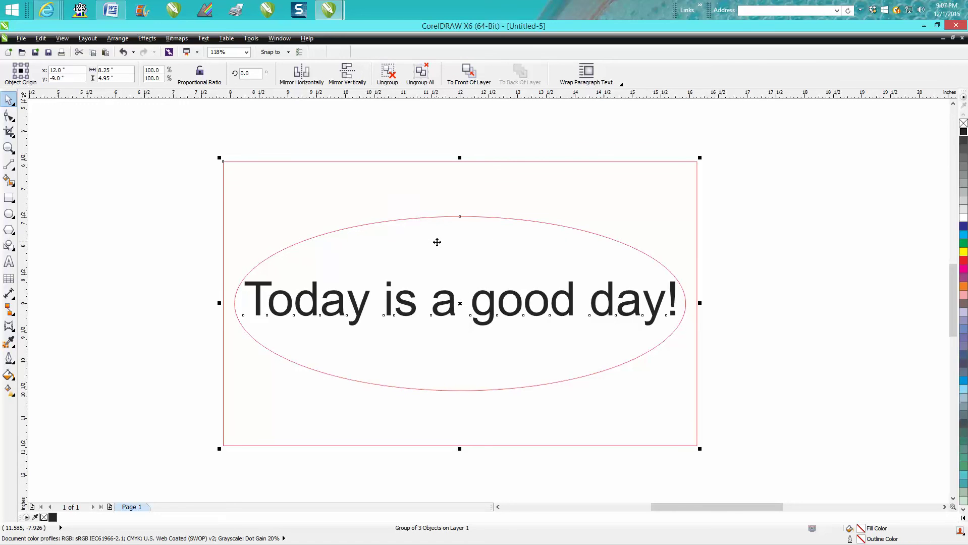
pyautogui.keyDown('ctrl'); pyautogui.click(472, 162); pyautogui.keyUp('ctrl')
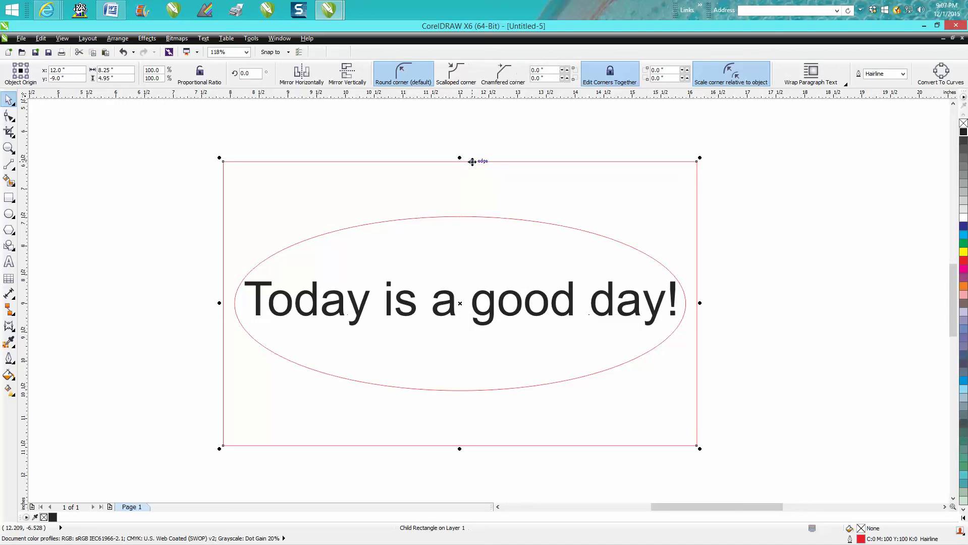
pyautogui.moveTo(459, 305); pyautogui.dragTo(307, 303)
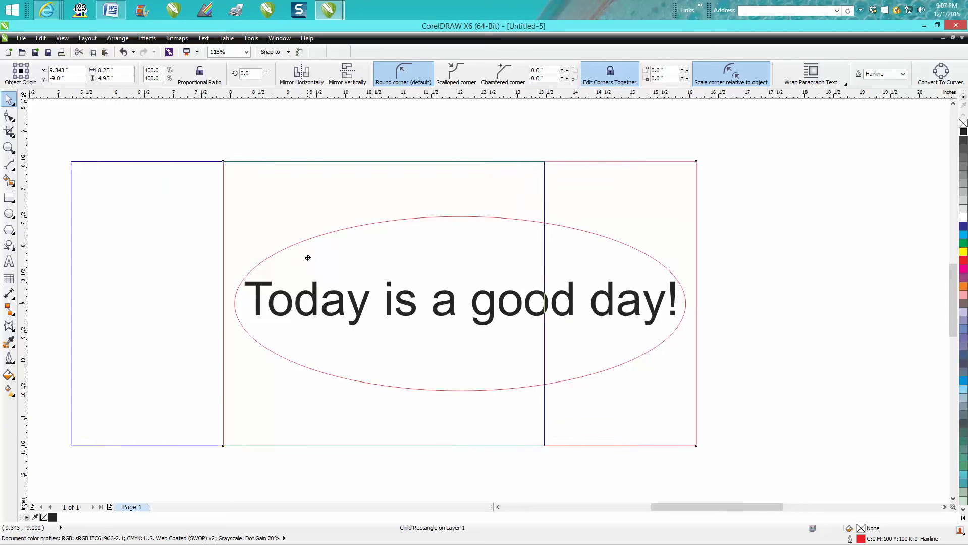
pyautogui.click(122, 50)
pyautogui.scroll(-1, 416, 255)
pyautogui.scroll(-1, 421, 250)
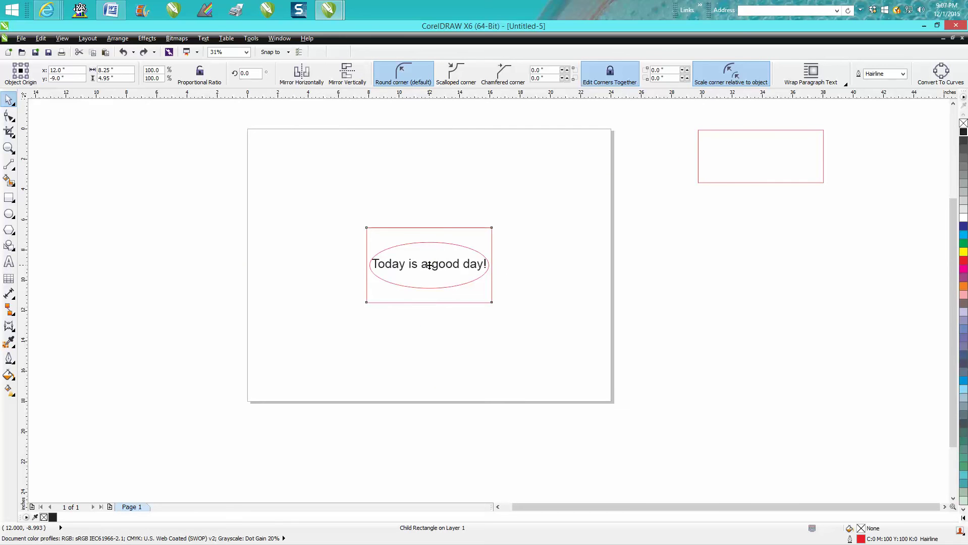
pyautogui.moveTo(428, 265); pyautogui.dragTo(428, 255)
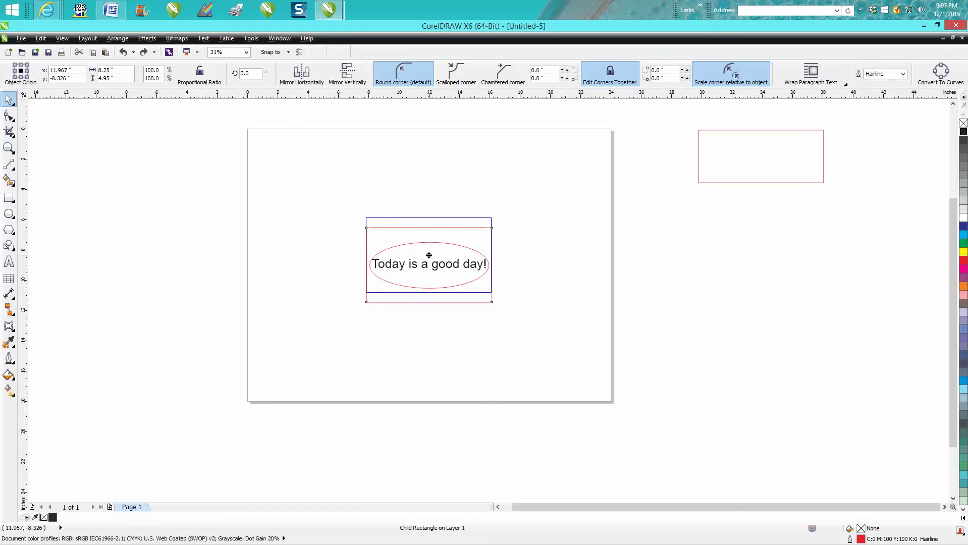
pyautogui.moveTo(428, 256); pyautogui.dragTo(436, 170)
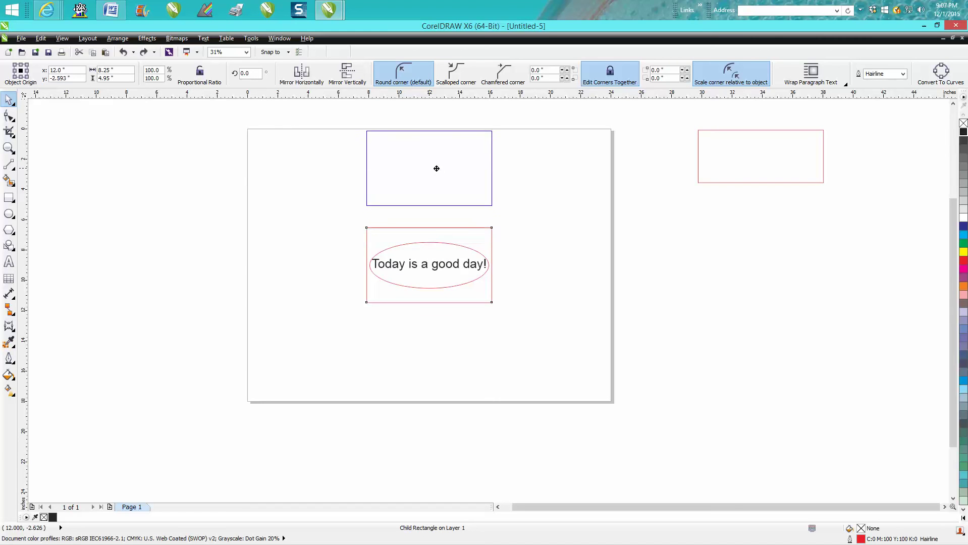
pyautogui.moveTo(436, 170)
pyautogui.mouseDown()
pyautogui.moveTo(345, 209)
pyautogui.moveTo(404, 263)
pyautogui.moveTo(424, 268)
pyautogui.mouseUp()
pyautogui.press('Right')
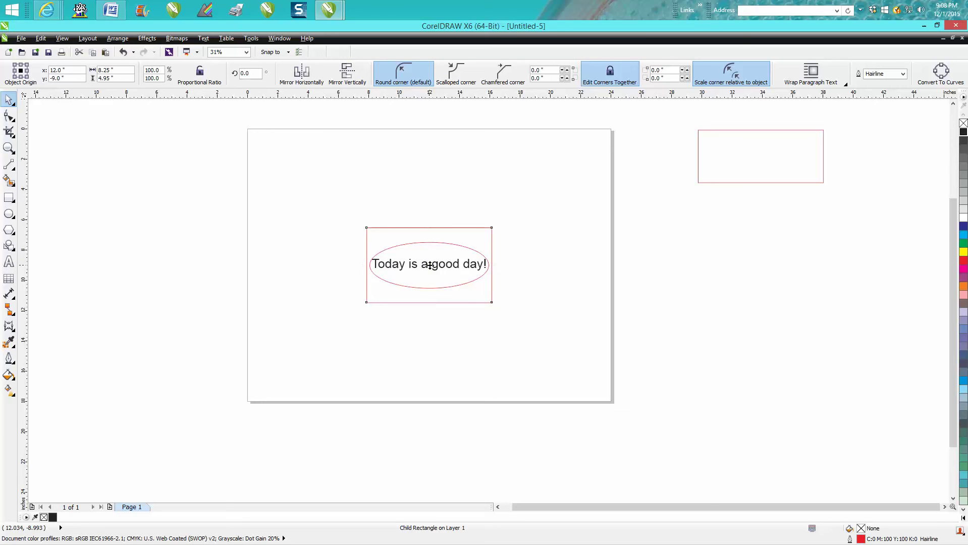
pyautogui.moveTo(430, 265); pyautogui.dragTo(433, 200)
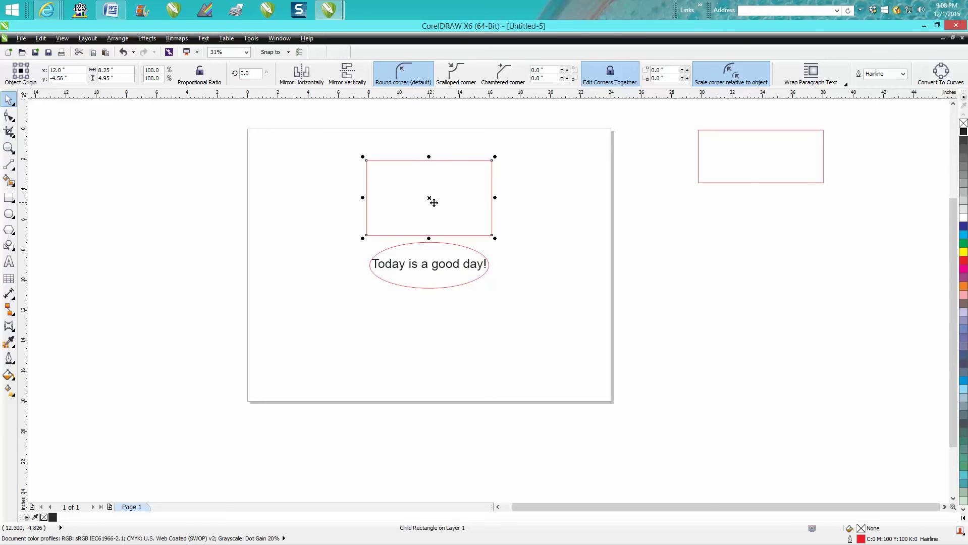
pyautogui.click(123, 52)
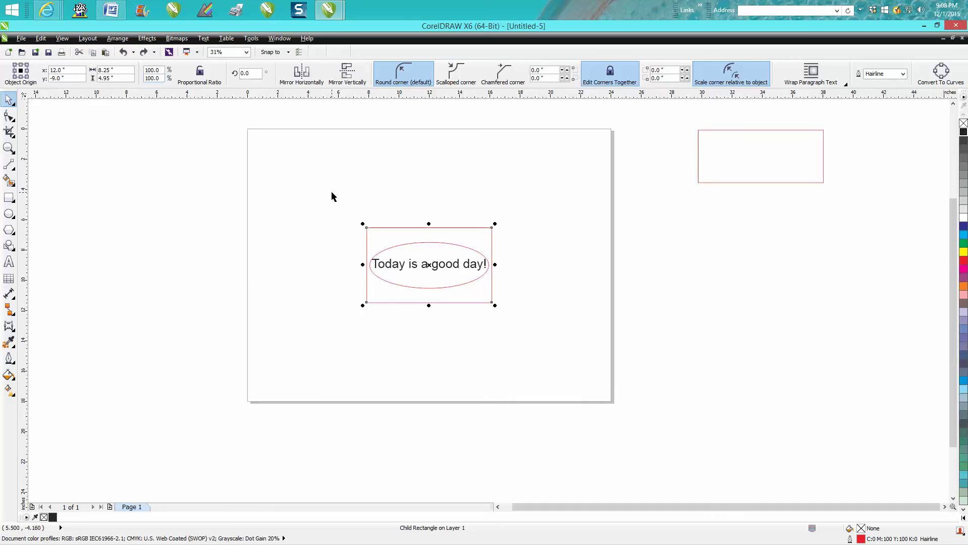
# Ctrl-drag the text group up to the page's top edge and zoom into its top-left corner
pyautogui.click(448, 209)
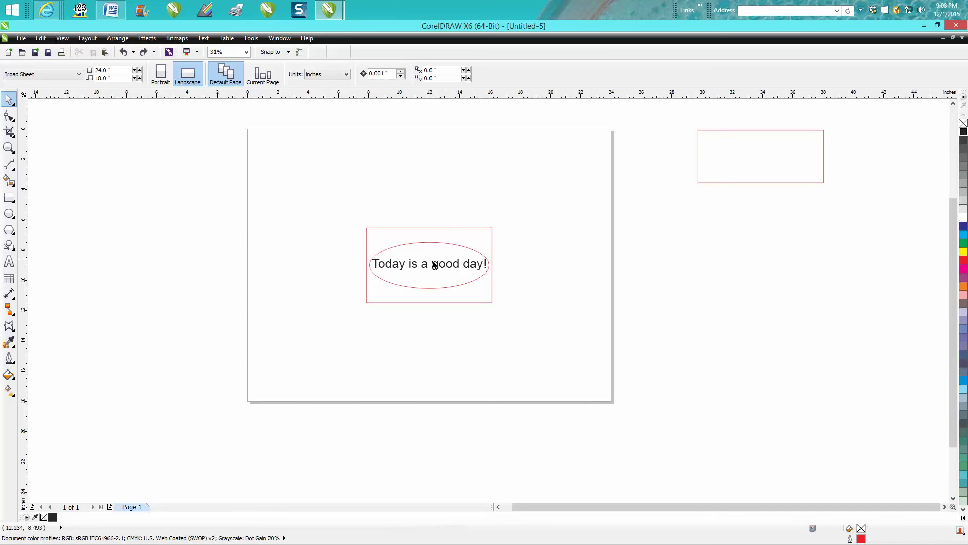
pyautogui.click(433, 266)
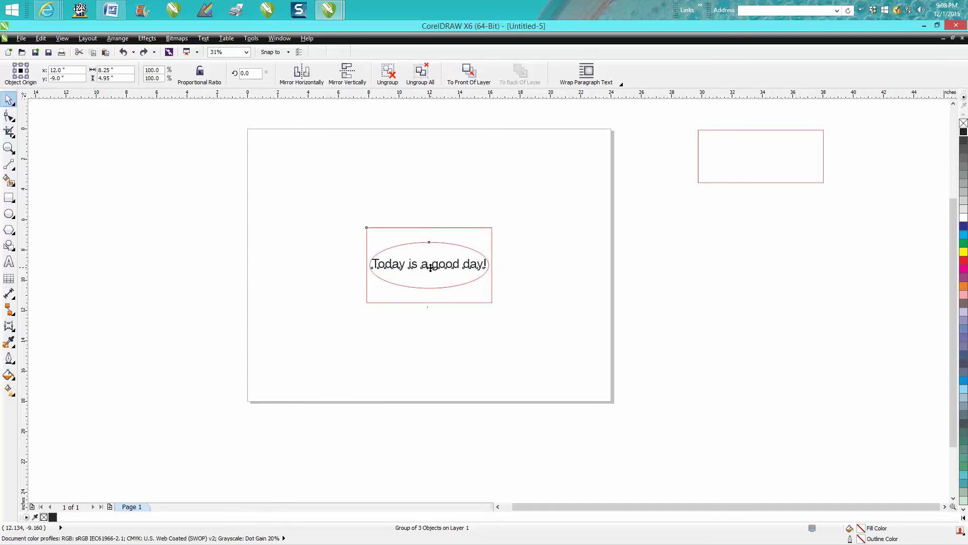
pyautogui.moveTo(431, 266)
pyautogui.mouseDown()
pyautogui.moveTo(412, 258)
pyautogui.moveTo(407, 237)
pyautogui.mouseUp()
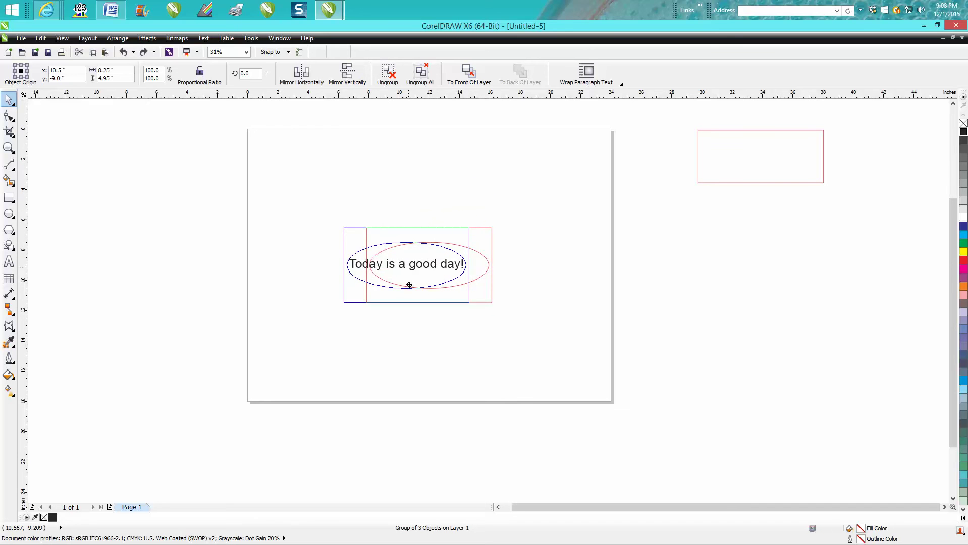
pyautogui.moveTo(408, 237)
pyautogui.mouseDown()
pyautogui.moveTo(440, 280)
pyautogui.moveTo(437, 171)
pyautogui.mouseUp()
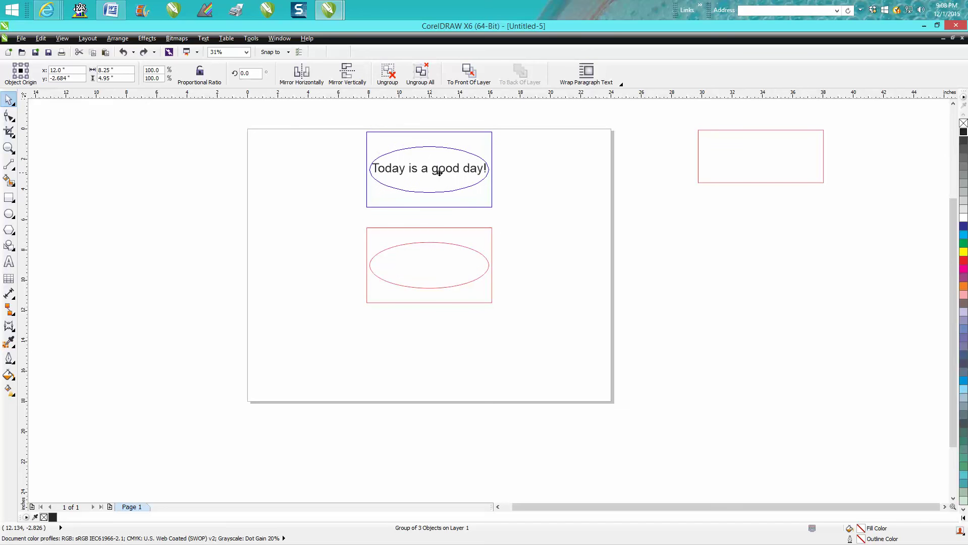
pyautogui.moveTo(437, 171); pyautogui.dragTo(437, 171)
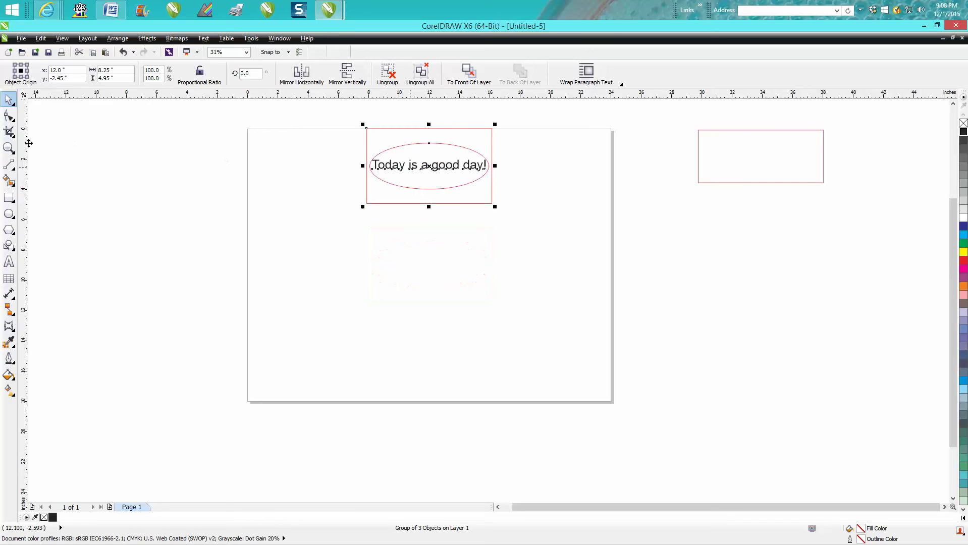
pyautogui.click(9, 148)
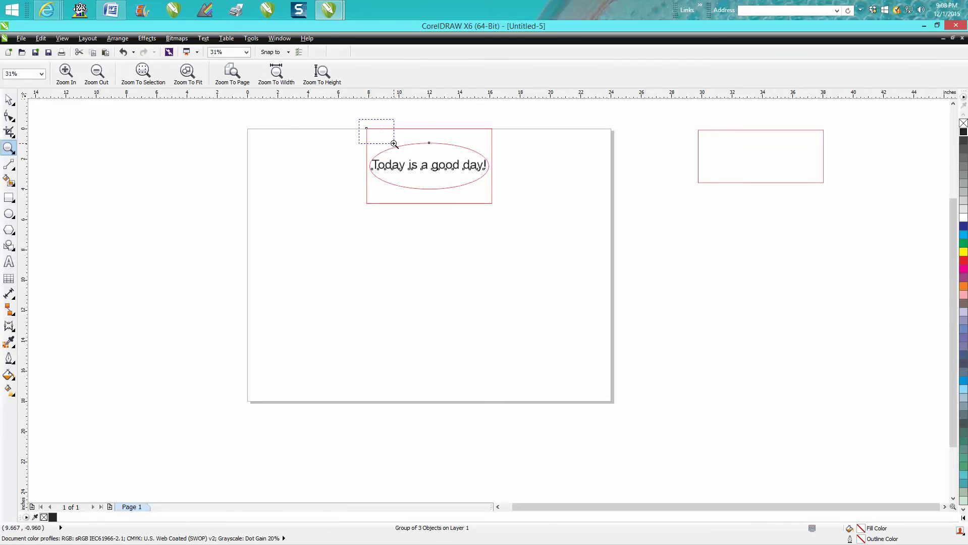
pyautogui.moveTo(361, 121); pyautogui.dragTo(394, 144)
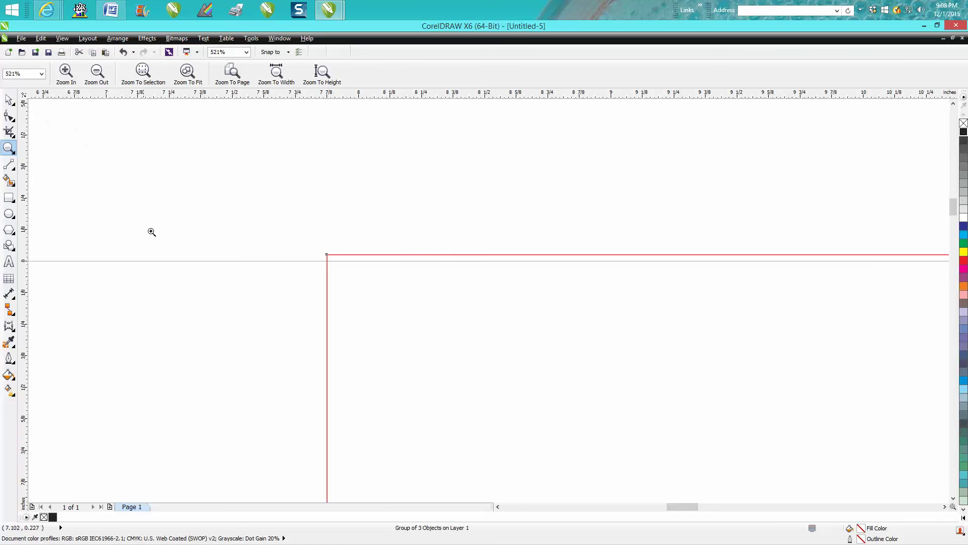